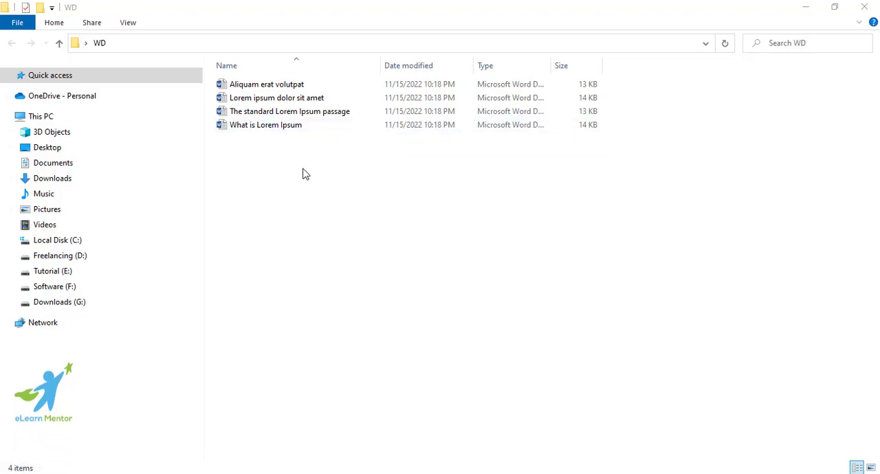
# Step: Switch to Word, create a blank document, dismiss the activation notice and minimize the window
pyautogui.press('super')
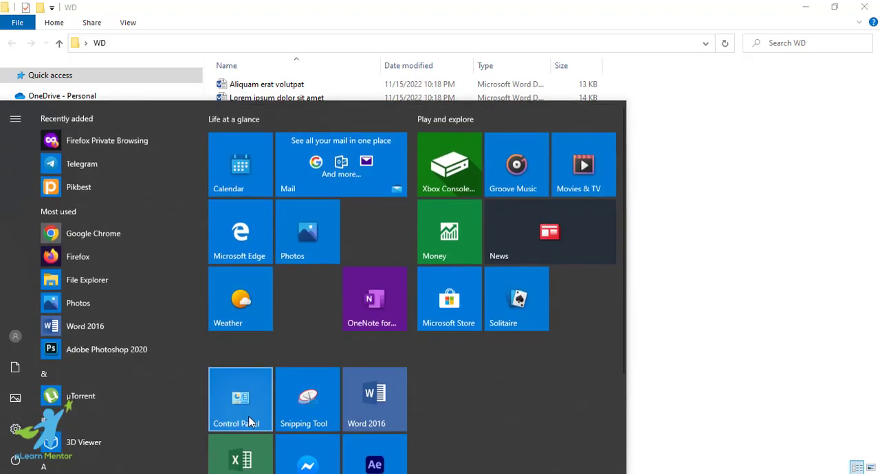
pyautogui.click(371, 407)
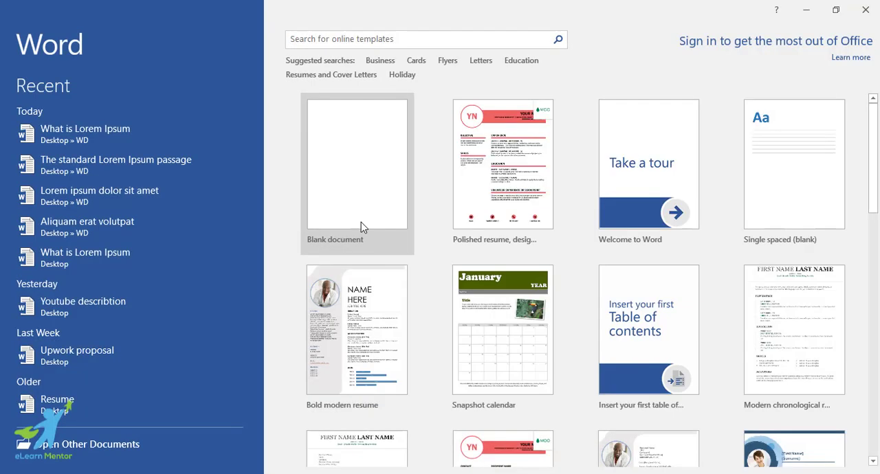
pyautogui.click(358, 224)
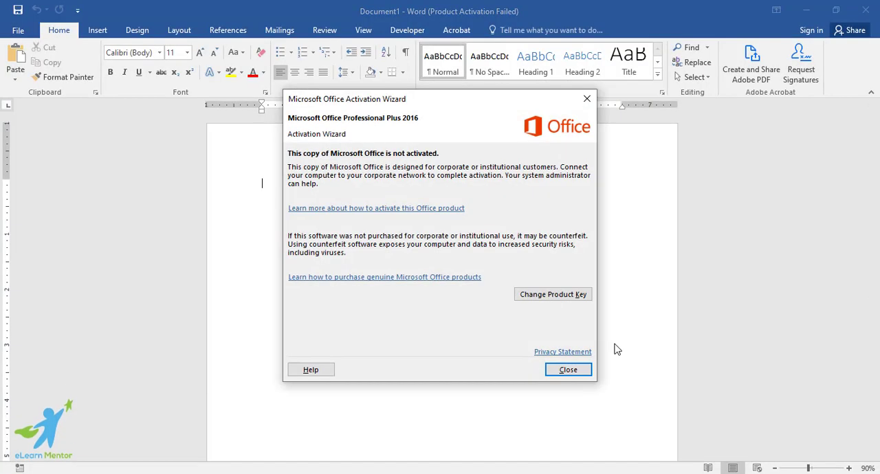
pyautogui.click(567, 368)
pyautogui.click(806, 9)
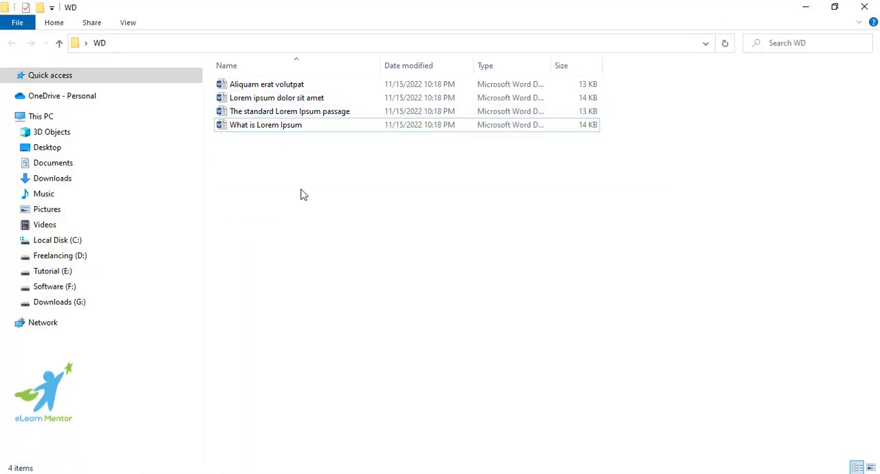
pyautogui.moveTo(300, 192); pyautogui.dragTo(281, 81)
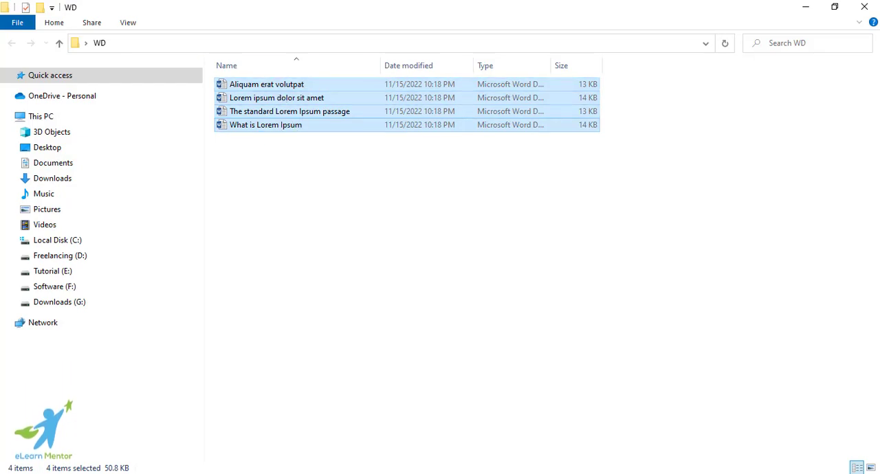
pyautogui.hotkey('alt', 'Tab')
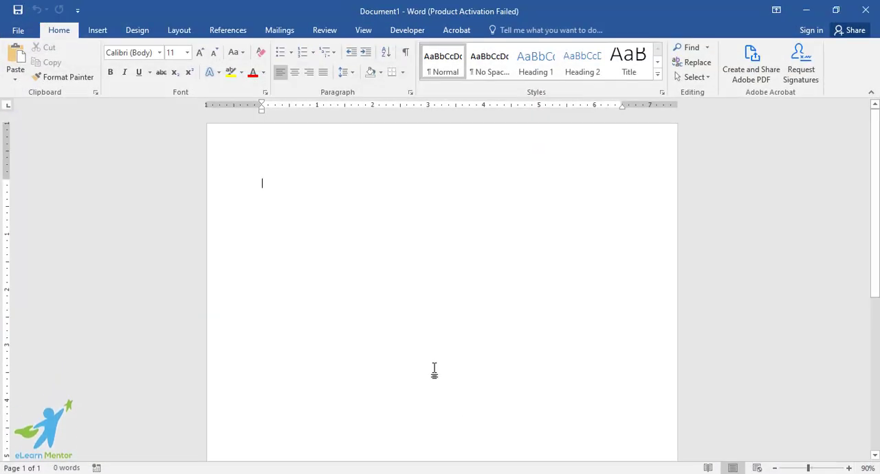
pyautogui.click(806, 10)
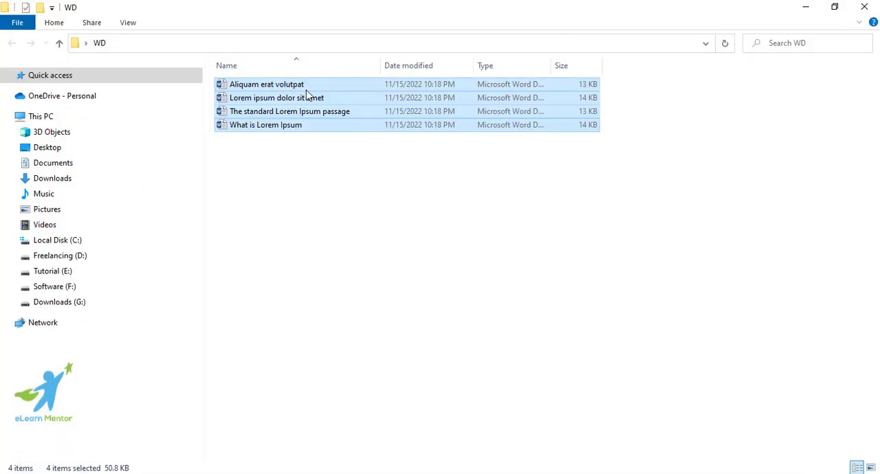
pyautogui.hotkey('alt', 'Tab')
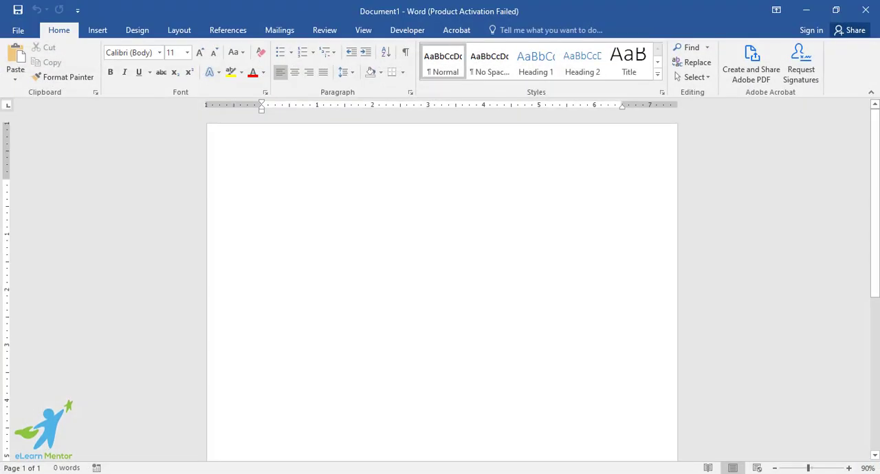
pyautogui.hotkey('alt', 'Tab')
pyautogui.click(329, 165)
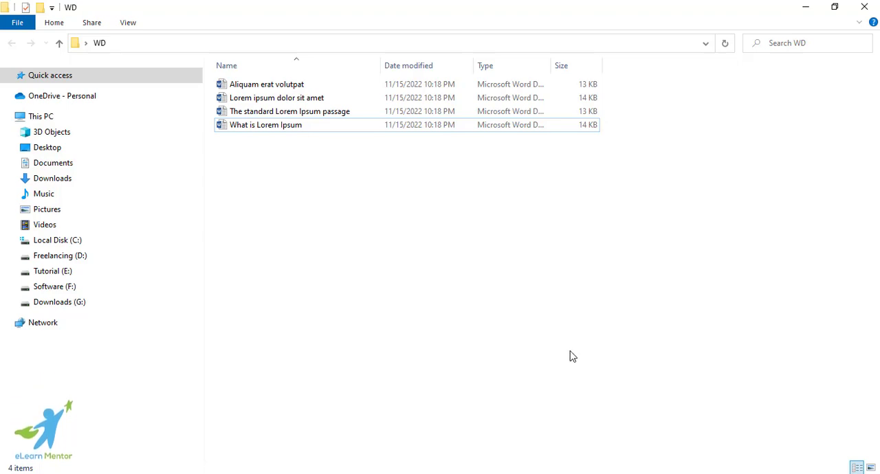
# Step: Open the Aliquam erat volutpat document from the WD folder to view its text and close it
pyautogui.moveTo(306, 142); pyautogui.dragTo(283, 91)
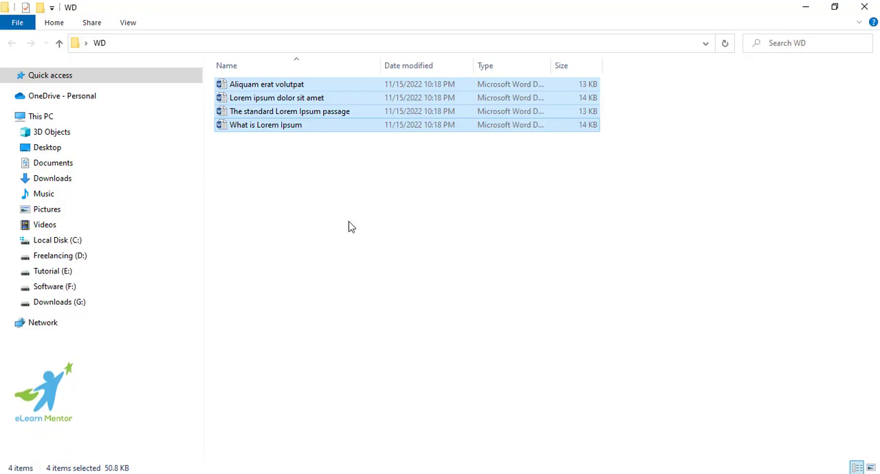
pyautogui.click(298, 150)
pyautogui.doubleClick(291, 89)
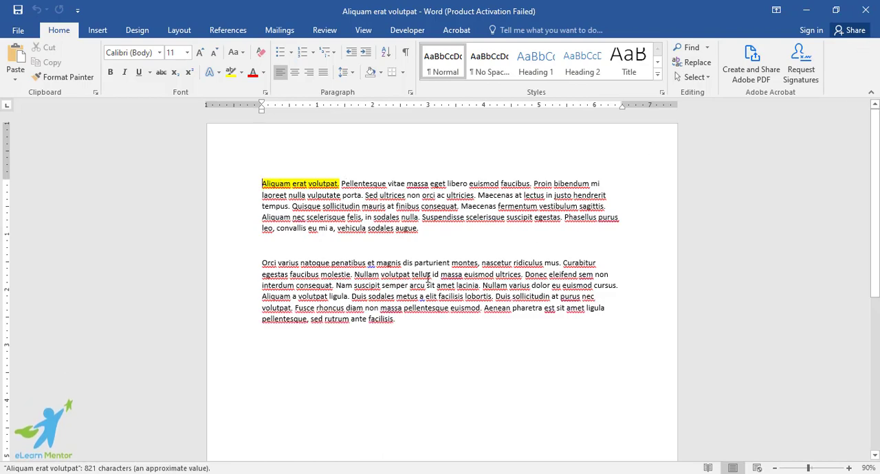
pyautogui.click(865, 10)
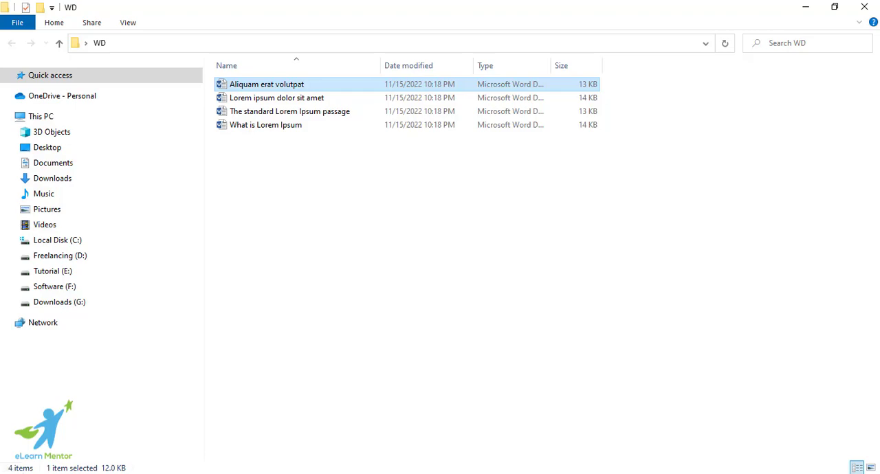
# Step: Launch Word 2016 with a new blank document and dismiss the activation notice
pyautogui.click(14, 473)
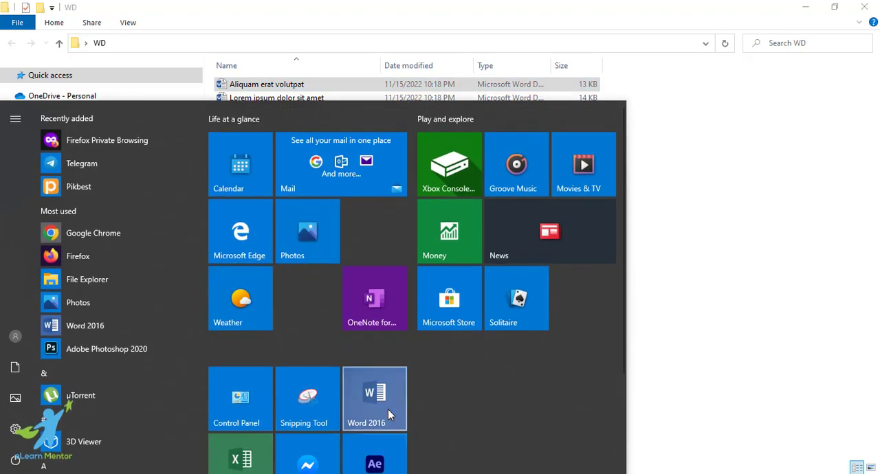
pyautogui.click(388, 409)
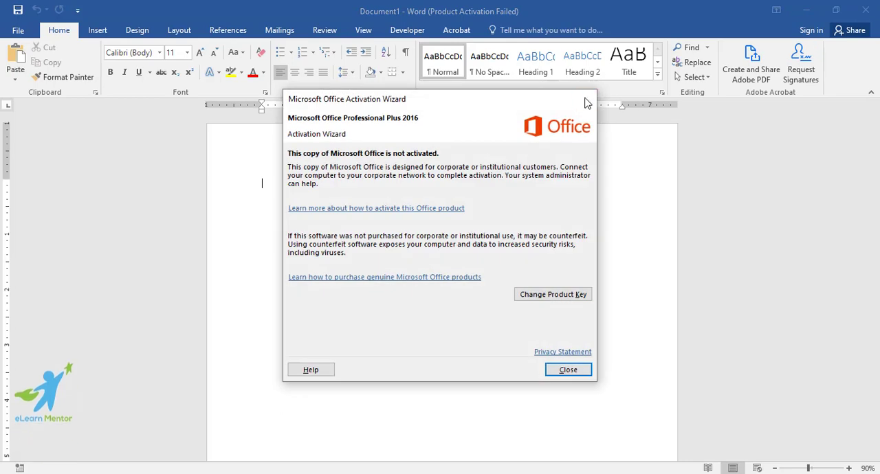
pyautogui.click(585, 99)
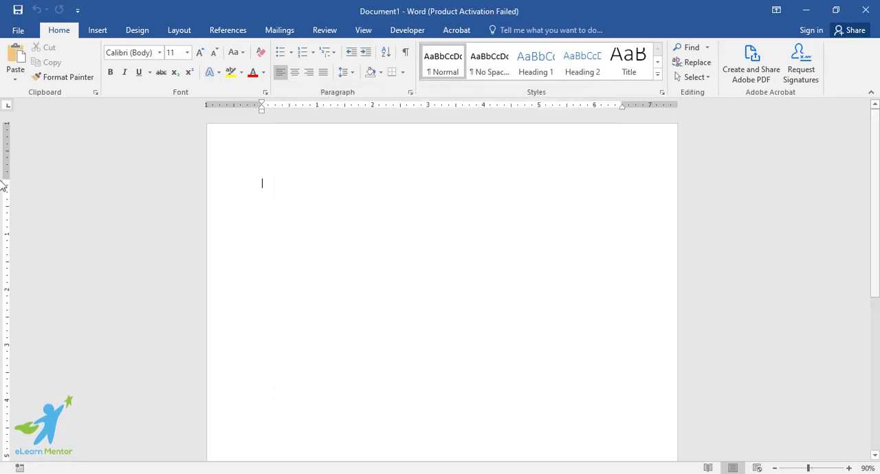
# Step: Start inserting text from a file and browse to the WD folder on the Desktop
pyautogui.click(98, 33)
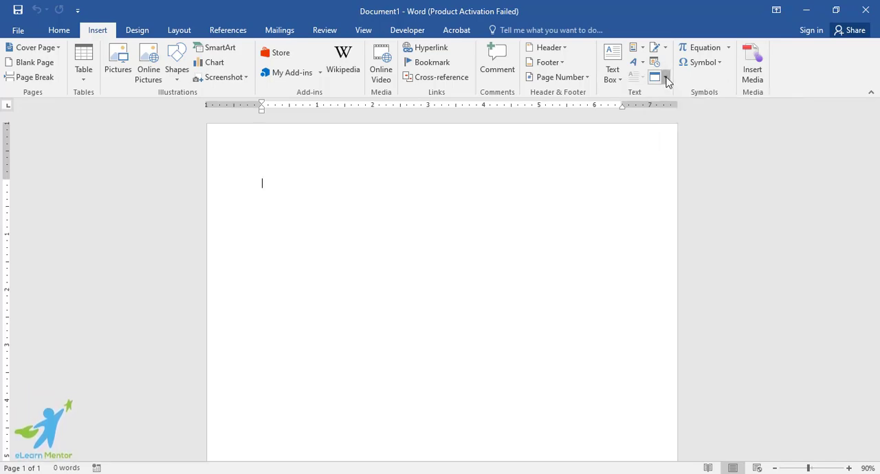
pyautogui.click(666, 78)
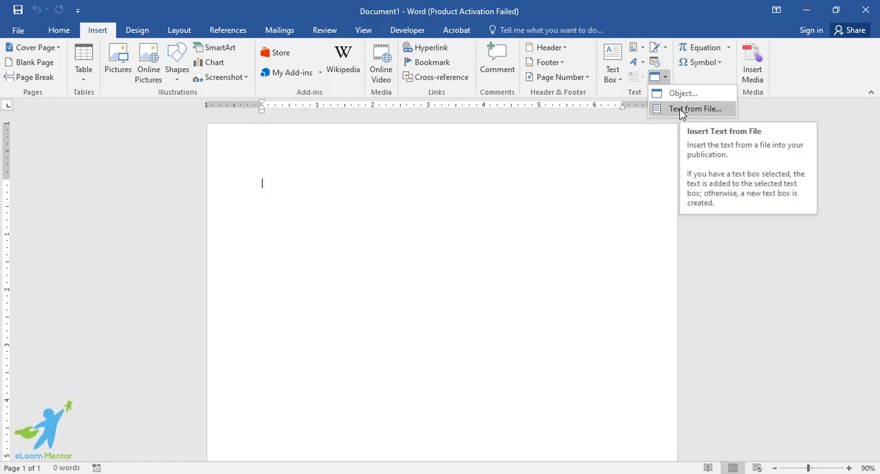
pyautogui.click(680, 110)
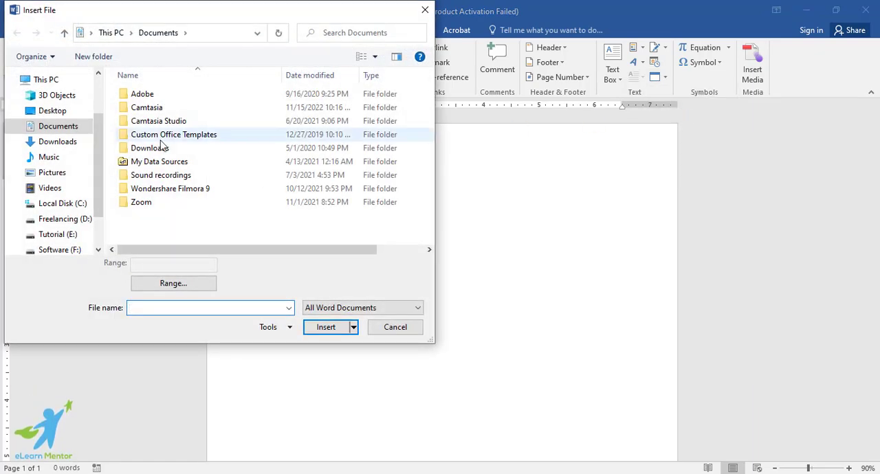
pyautogui.click(55, 110)
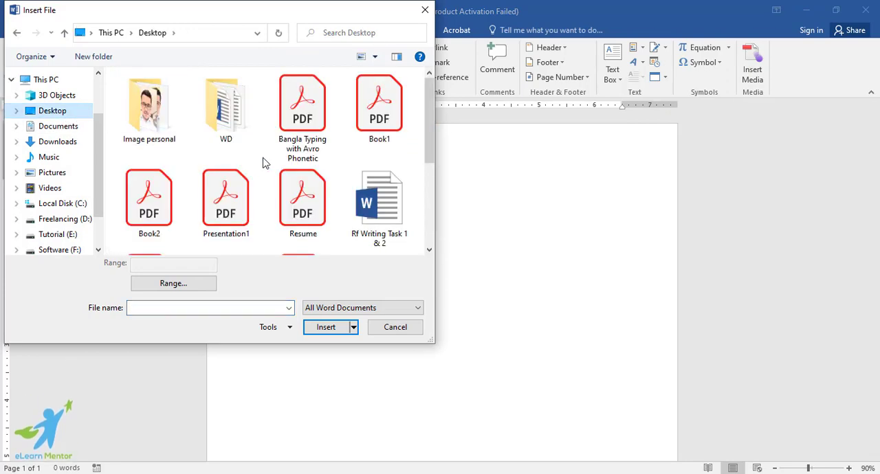
pyautogui.doubleClick(233, 120)
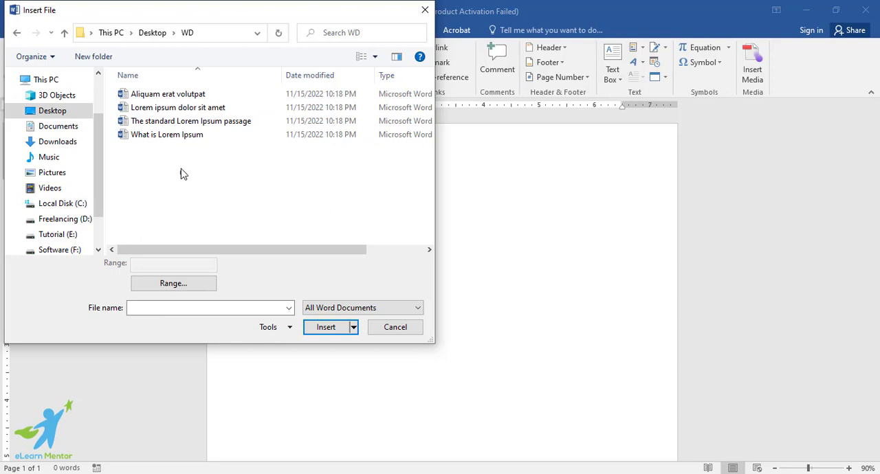
# Step: Insert the text of all four documents in the WD folder, from Aliquam erat volutpat to What is Lorem Ipsum
pyautogui.moveTo(180, 174); pyautogui.dragTo(177, 97)
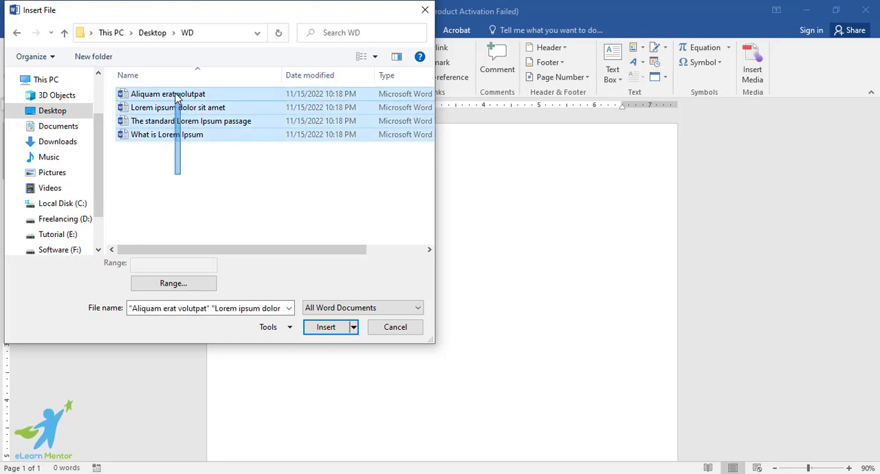
pyautogui.click(196, 164)
pyautogui.moveTo(206, 164); pyautogui.dragTo(172, 107)
pyautogui.click(184, 156)
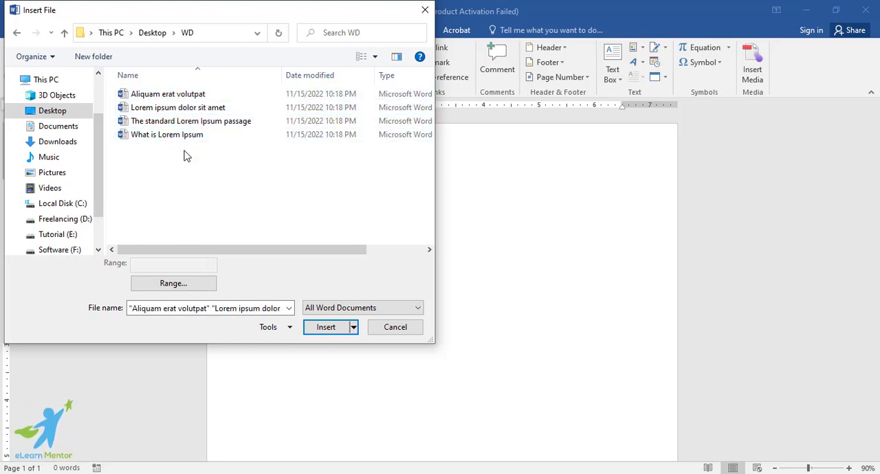
pyautogui.click(176, 96)
pyautogui.keyDown('ctrl'); pyautogui.click(182, 107); pyautogui.keyUp('ctrl')
pyautogui.keyDown('ctrl'); pyautogui.click(189, 121); pyautogui.keyUp('ctrl')
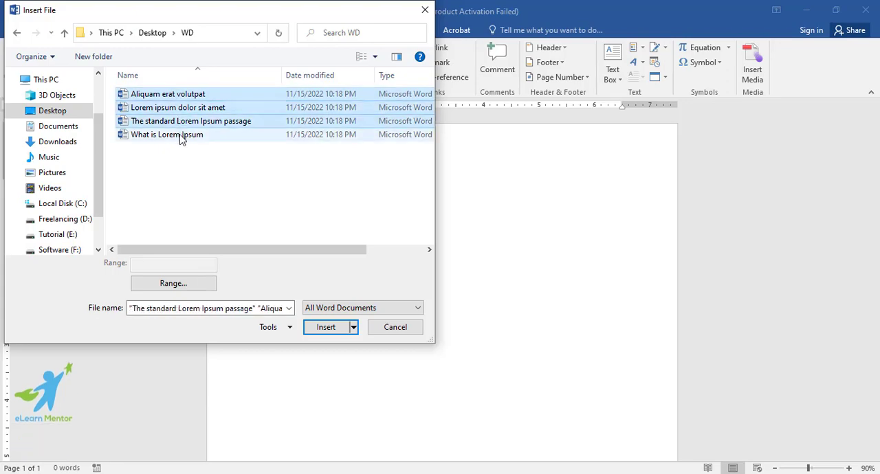
pyautogui.keyDown('ctrl'); pyautogui.click(181, 135); pyautogui.keyUp('ctrl')
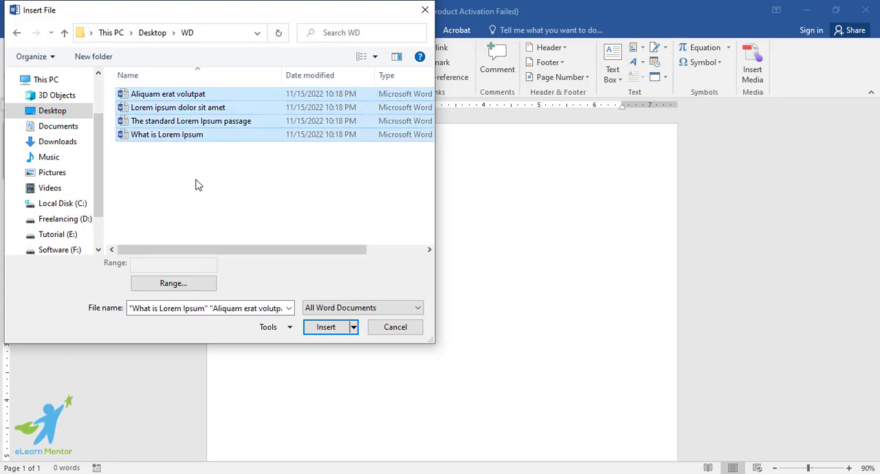
pyautogui.click(327, 327)
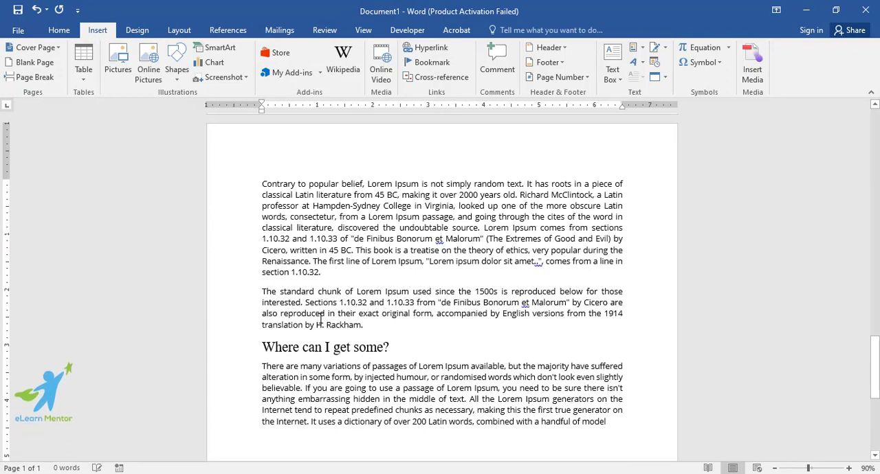
# Step: Examine the merged document's sections from start to end, checking the text that came from each of the four files
pyautogui.scroll(15, 323, 320)
pyautogui.scroll(15, 320, 317)
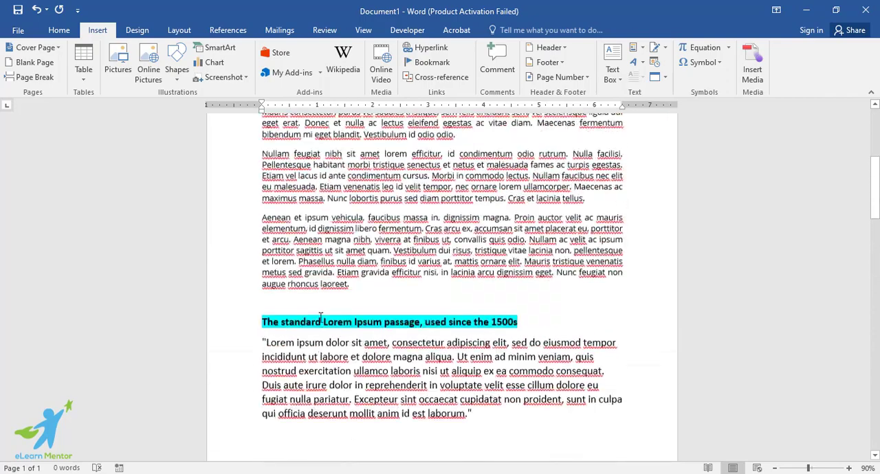
pyautogui.scroll(-8, 363, 243)
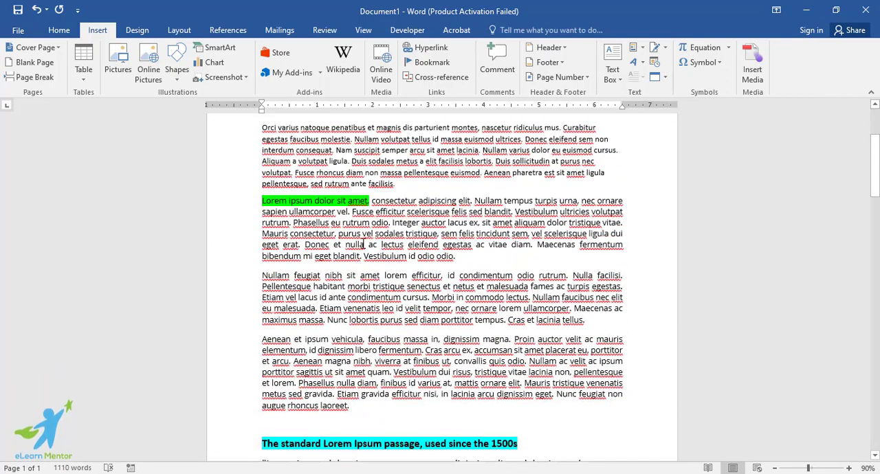
pyautogui.click(57, 32)
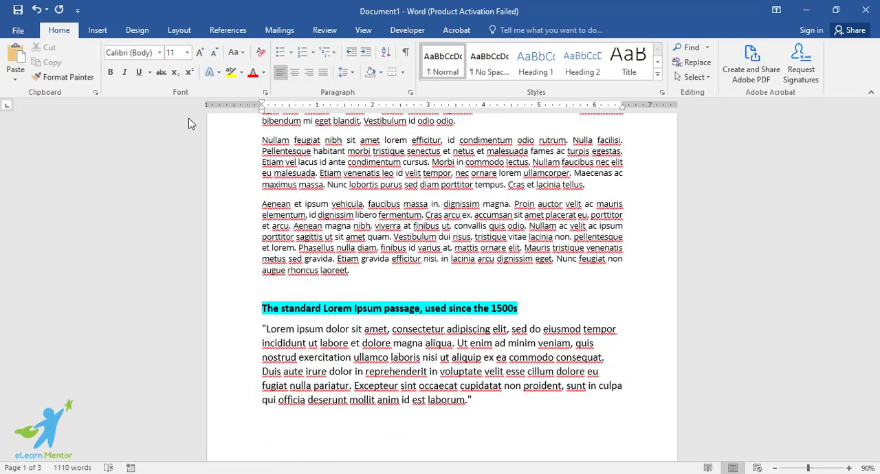
pyautogui.scroll(7, 306, 180)
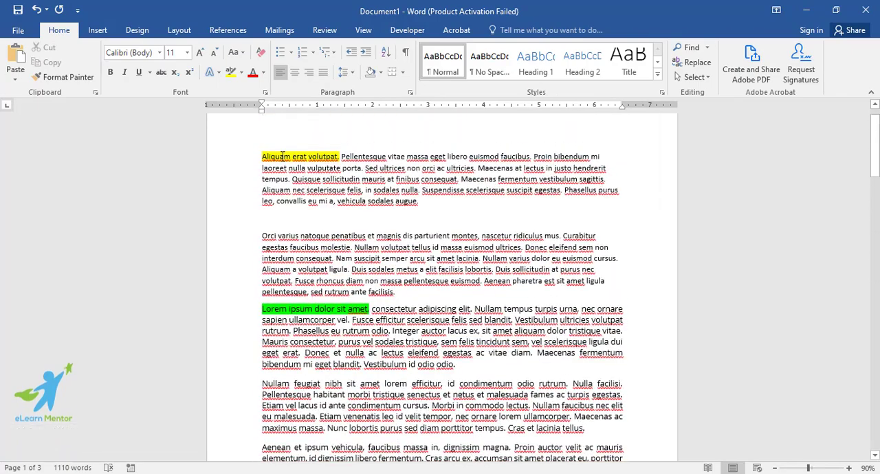
pyautogui.moveTo(262, 156); pyautogui.dragTo(422, 291)
pyautogui.scroll(-1, 424, 294)
pyautogui.scroll(-2, 426, 294)
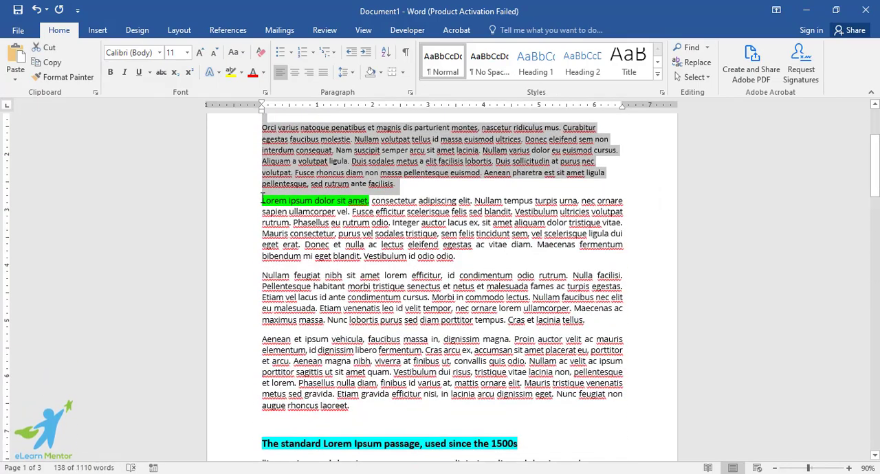
pyautogui.moveTo(262, 201); pyautogui.dragTo(433, 404)
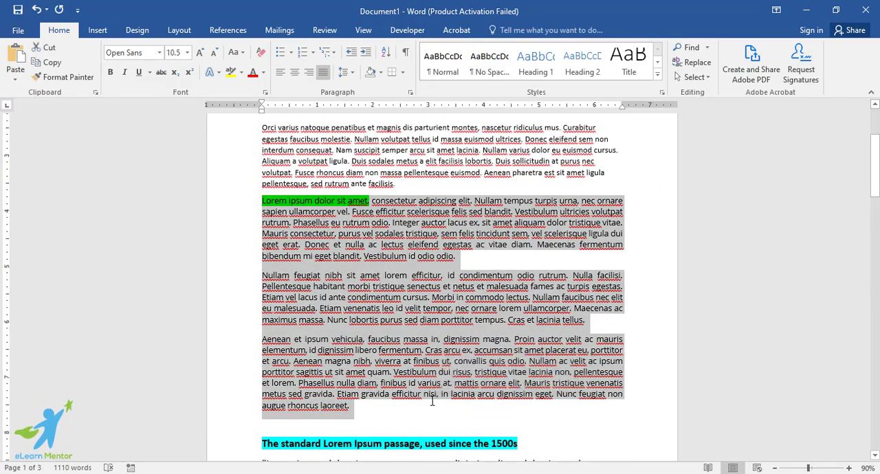
pyautogui.scroll(-5, 277, 246)
pyautogui.moveTo(263, 254); pyautogui.dragTo(356, 303)
pyautogui.scroll(-11, 398, 323)
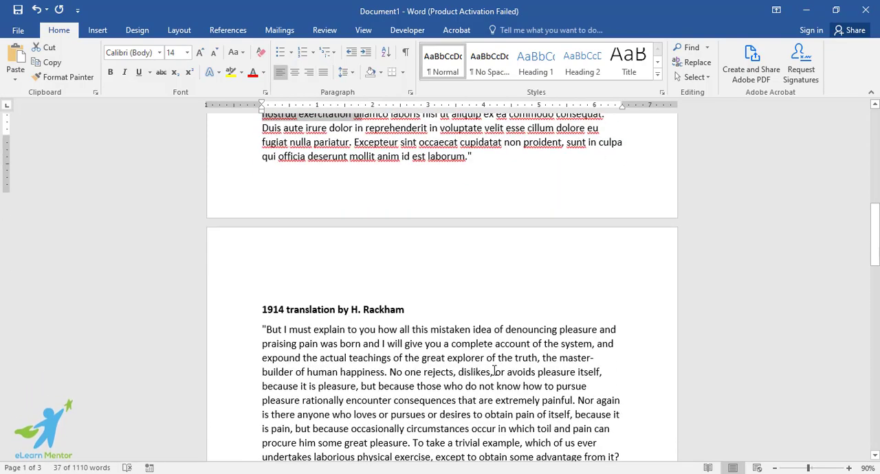
pyautogui.click(384, 259)
pyautogui.scroll(-1, 277, 289)
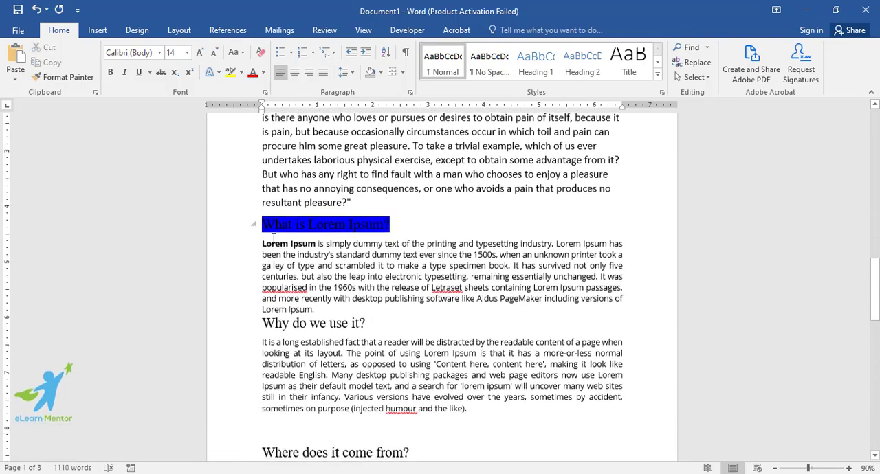
pyautogui.moveTo(264, 225); pyautogui.dragTo(374, 380)
pyautogui.scroll(-15, 413, 286)
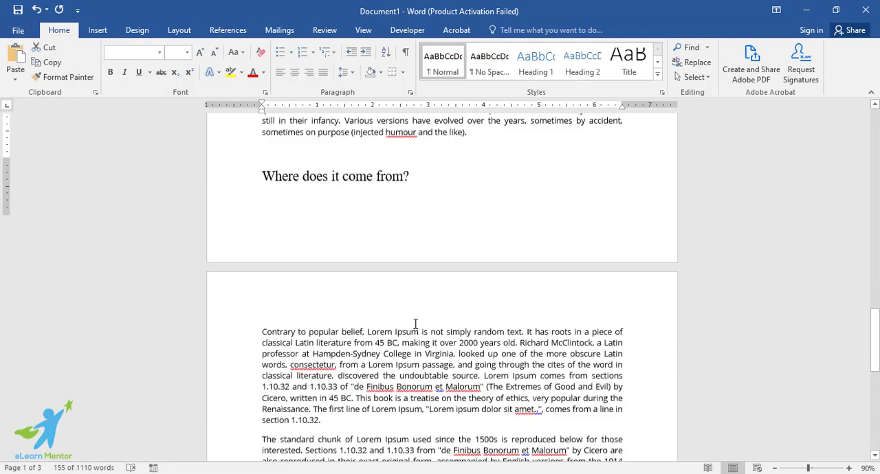
pyautogui.click(608, 282)
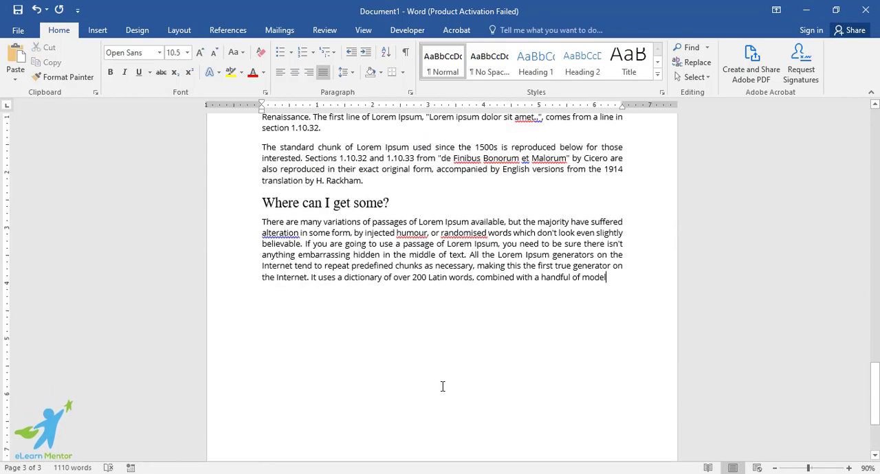
pyautogui.scroll(10, 443, 386)
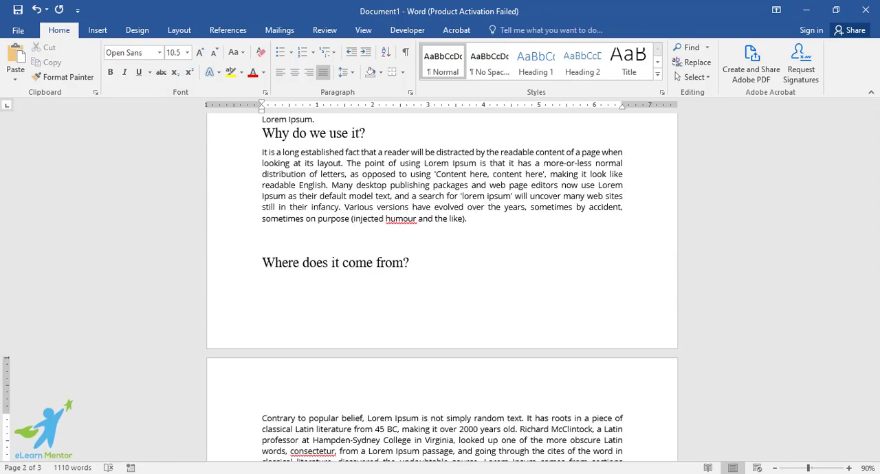
pyautogui.scroll(10, 516, 298)
pyautogui.scroll(3, 486, 316)
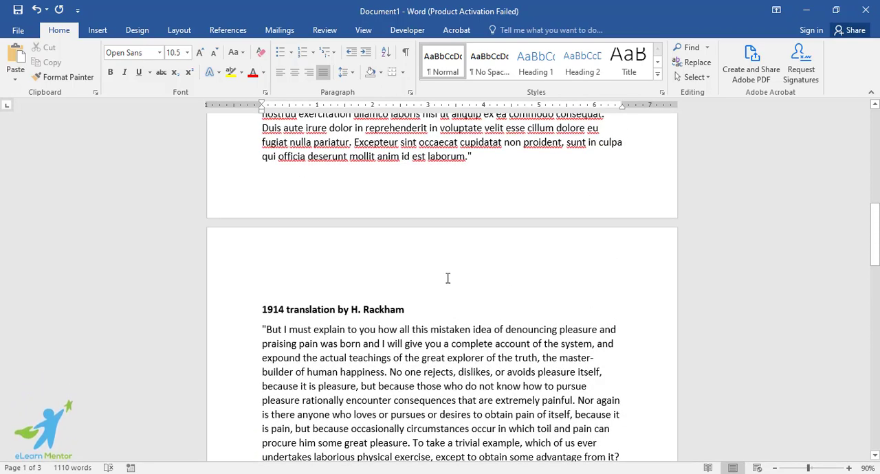
pyautogui.scroll(4, 447, 278)
pyautogui.click(97, 30)
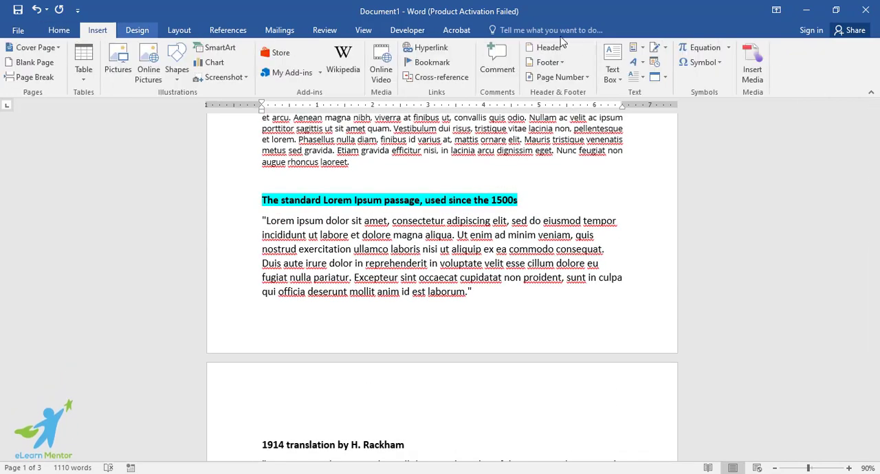
pyautogui.click(664, 77)
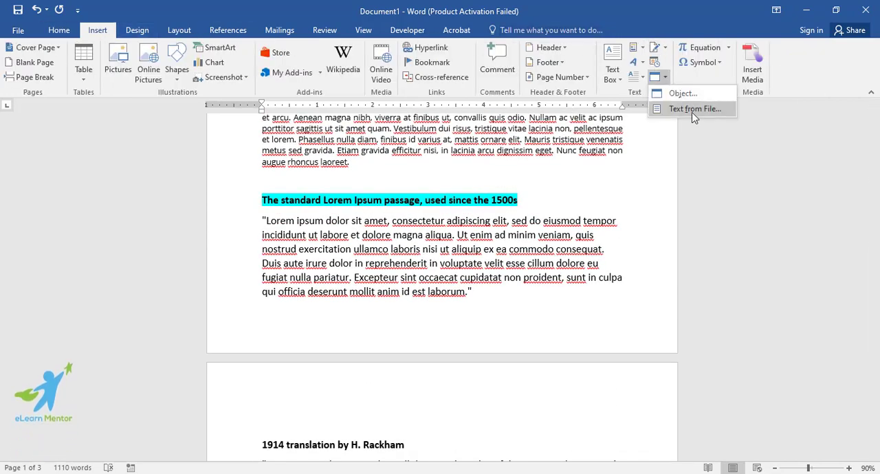
pyautogui.click(611, 262)
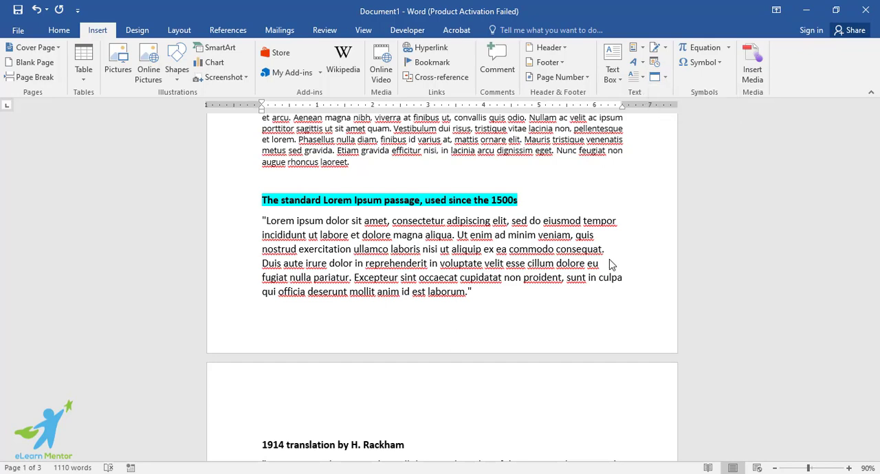